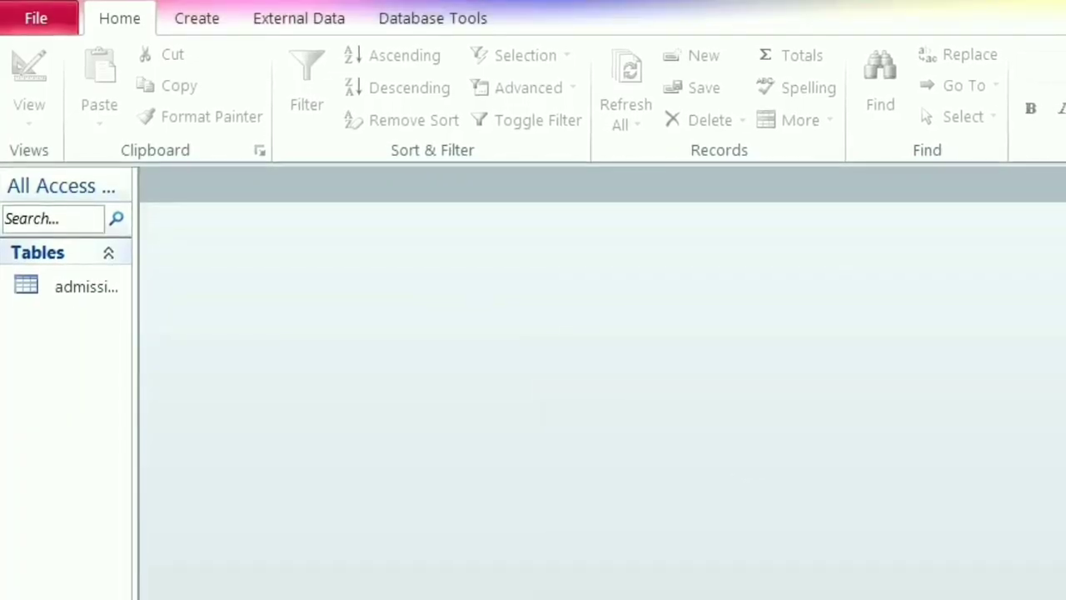
- Open the admission table and narrow the navigation pane to give the records more room
left_click(74, 288)
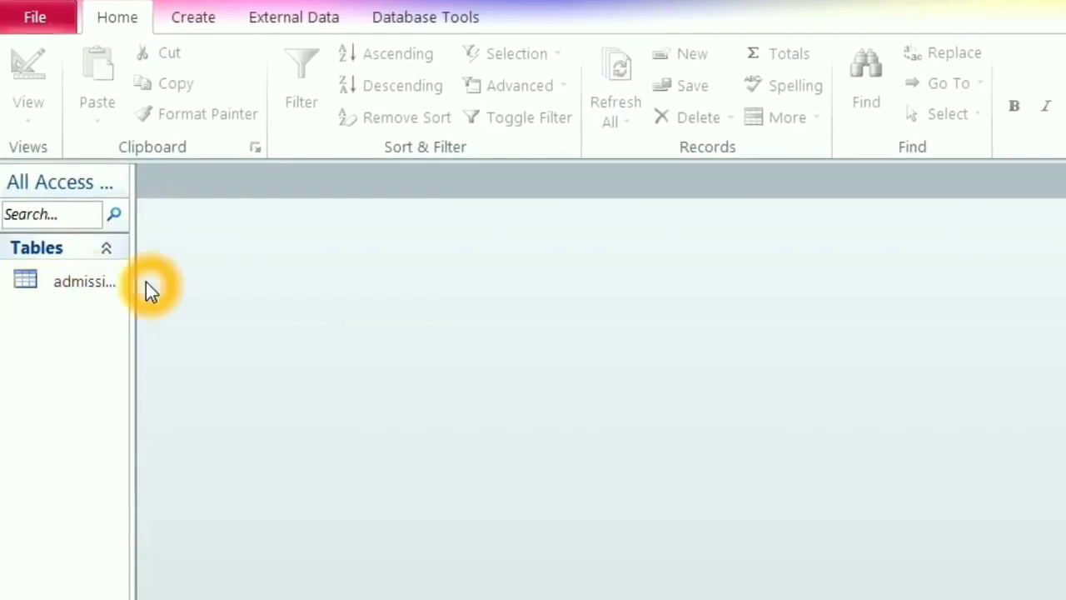
double_click(108, 279)
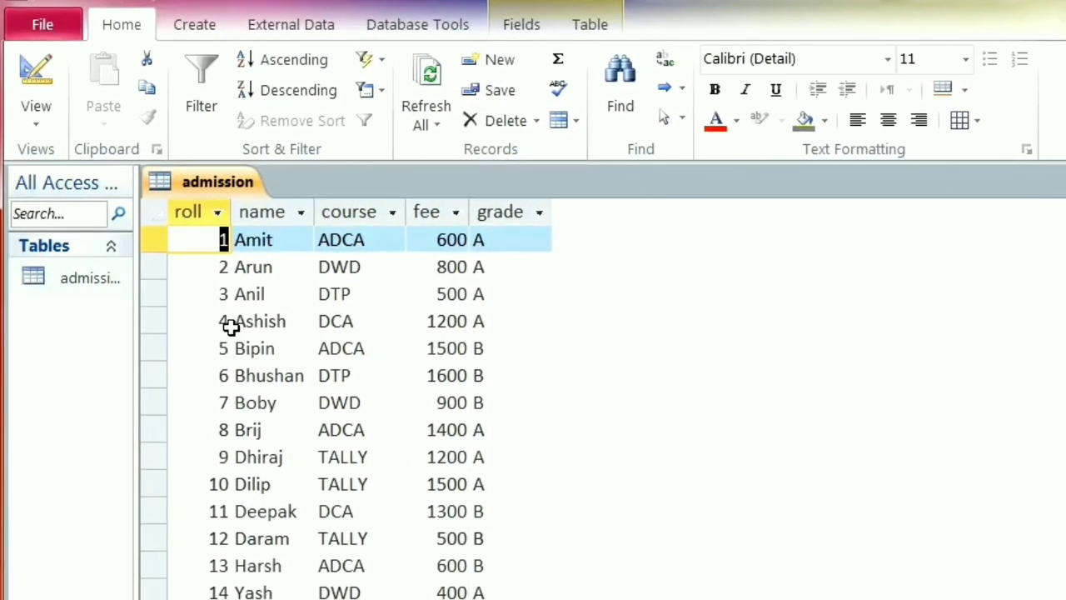
left_click_drag(139, 334, 79, 322)
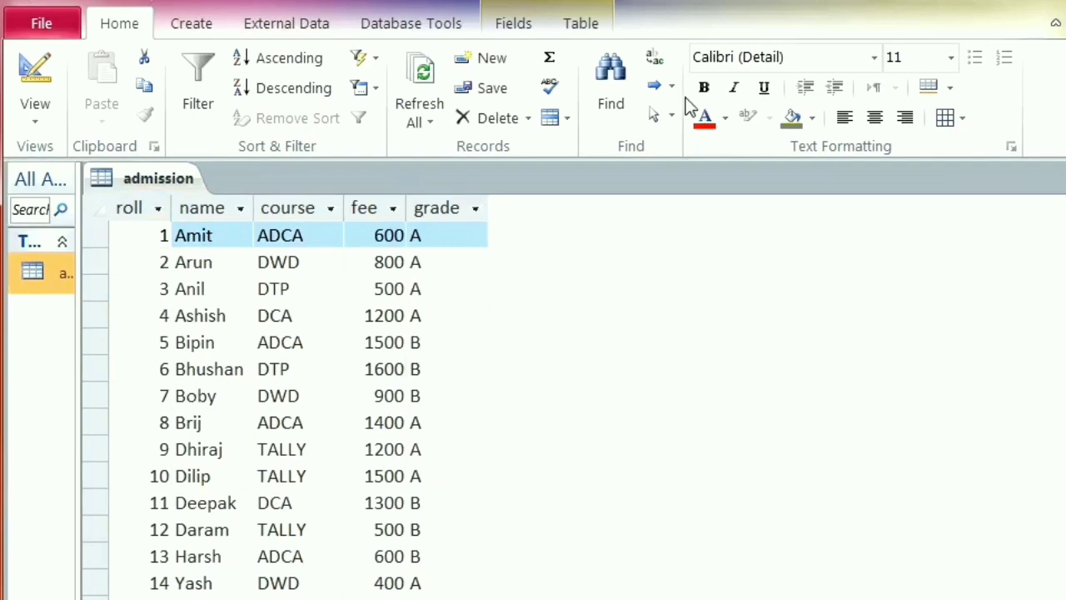
- Review the student records in the admission table and close it
left_click(437, 184)
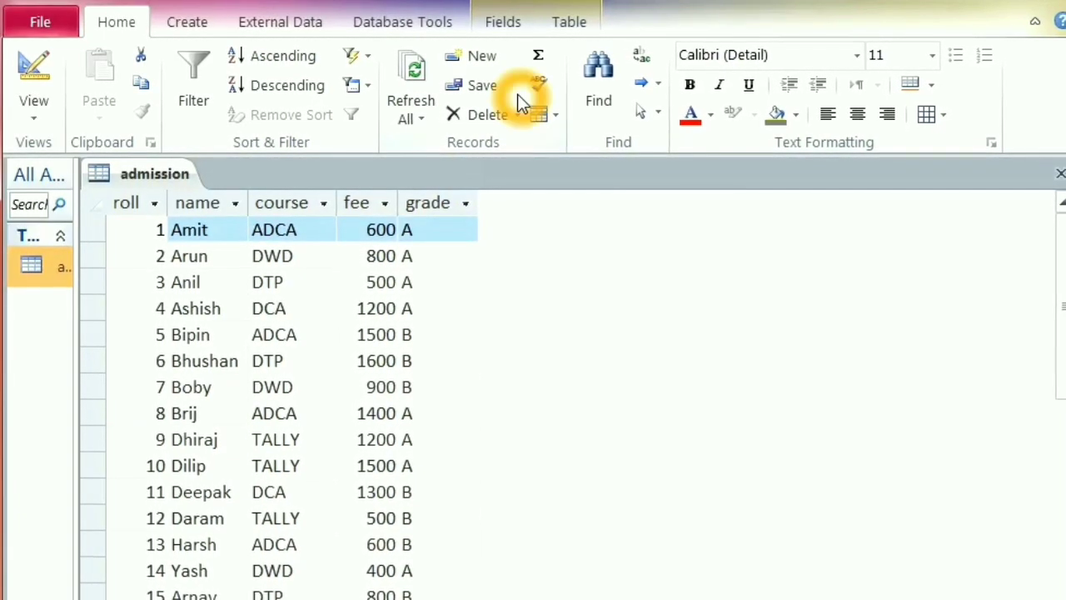
left_click(354, 240)
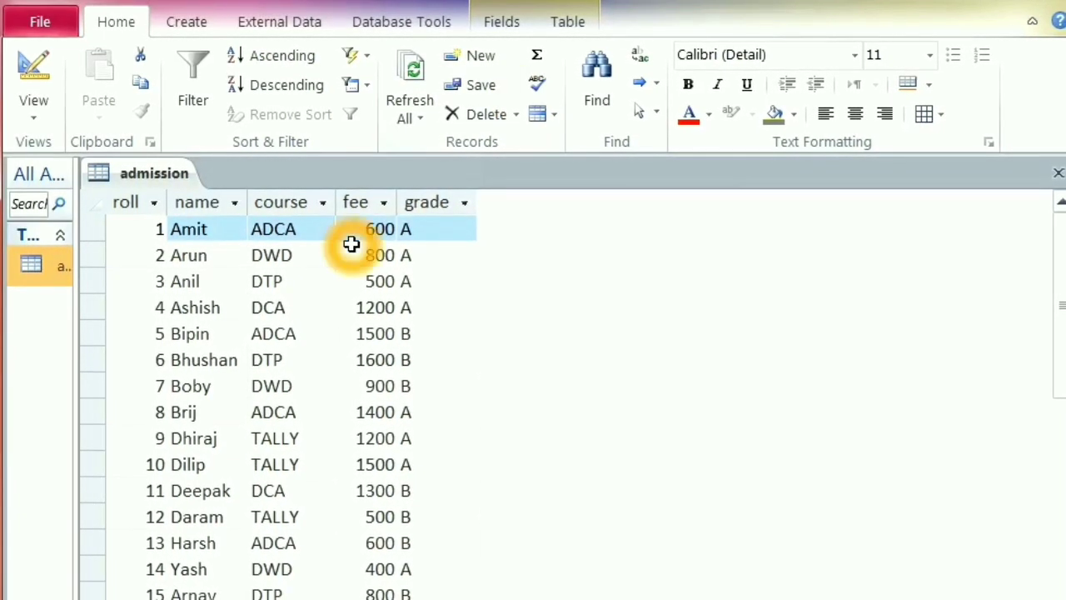
left_click(1056, 173)
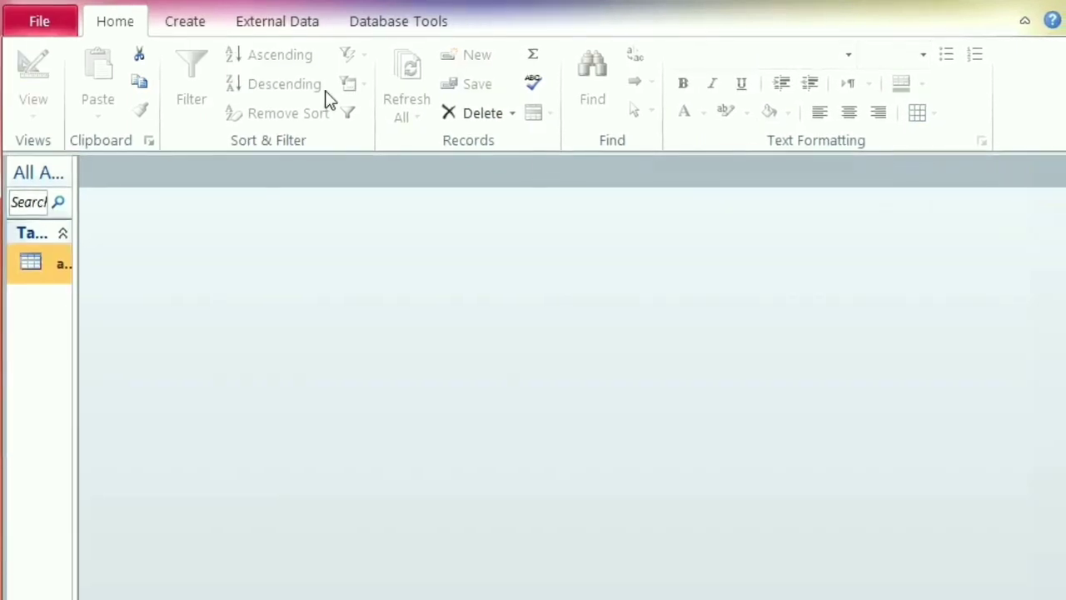
- Create a new query in Design view with the admission table as its source and enlarge the design grid
left_click(185, 23)
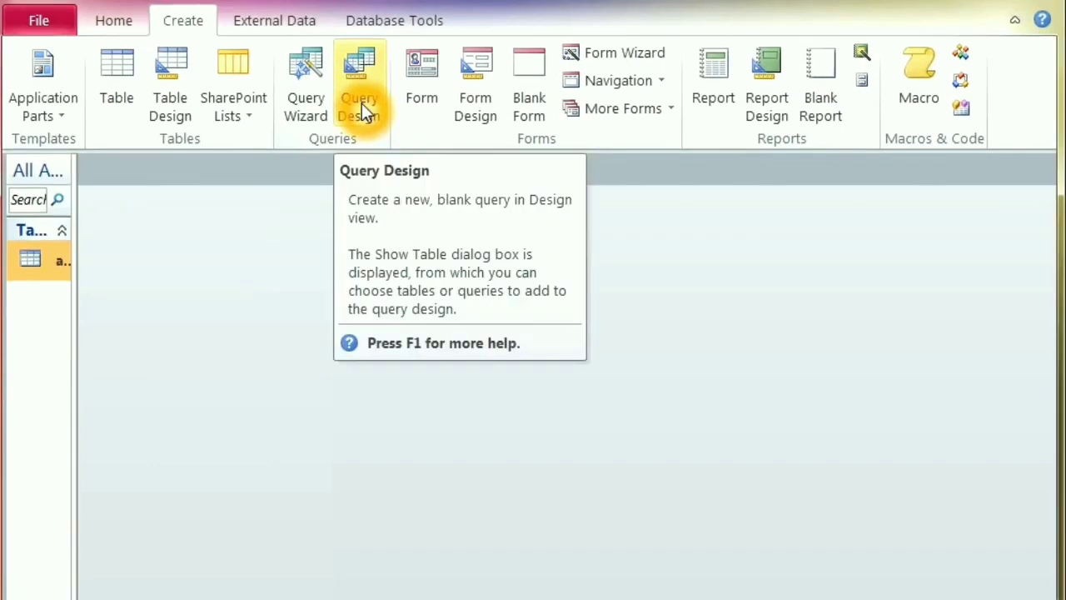
left_click(360, 101)
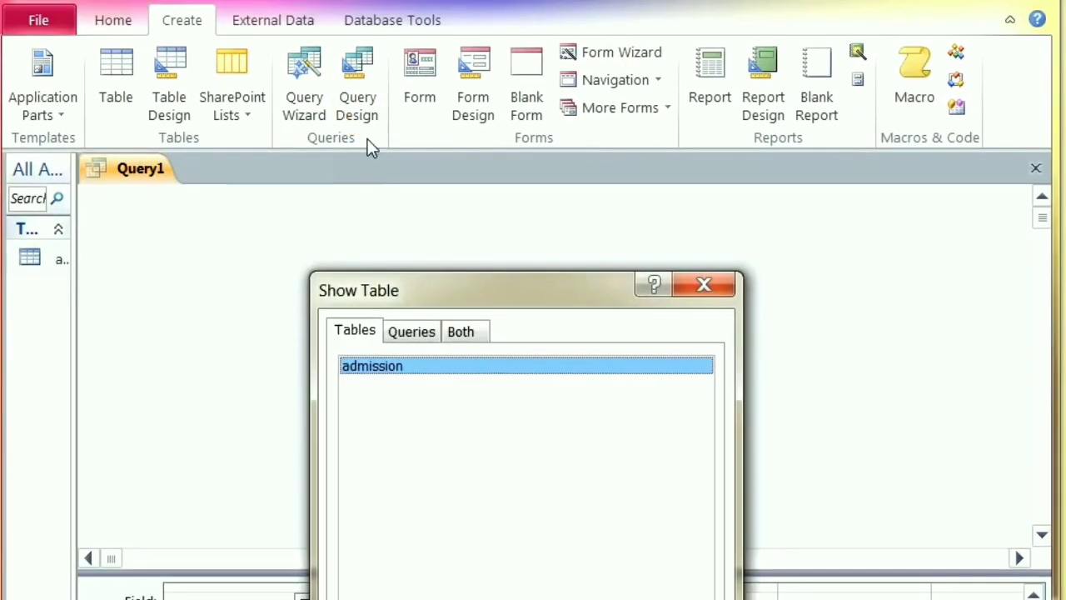
left_click(416, 288)
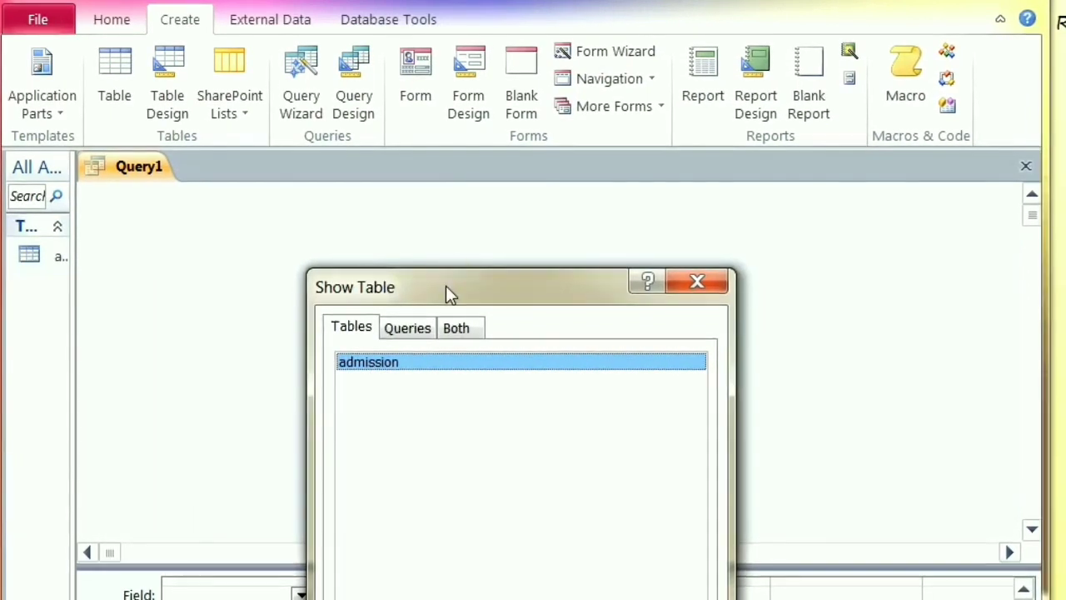
left_click_drag(450, 292, 466, 236)
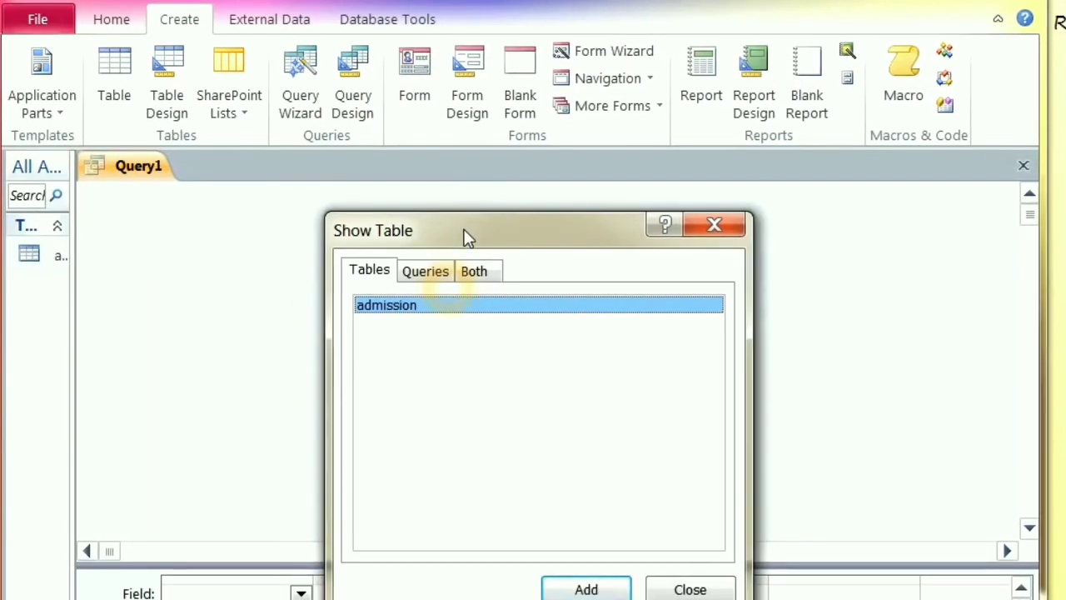
left_click(399, 309)
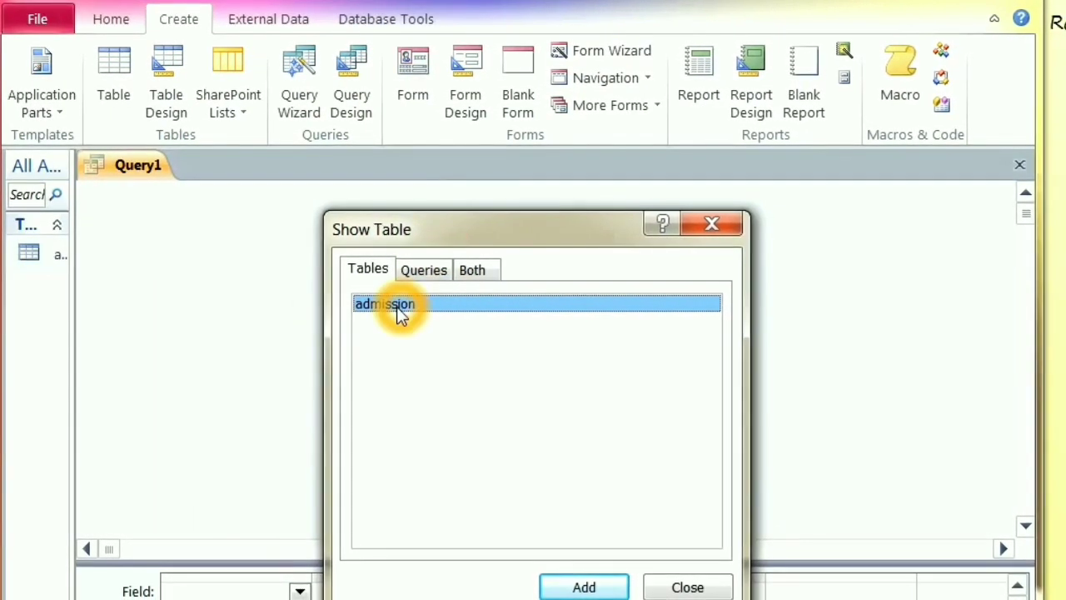
left_click(452, 310)
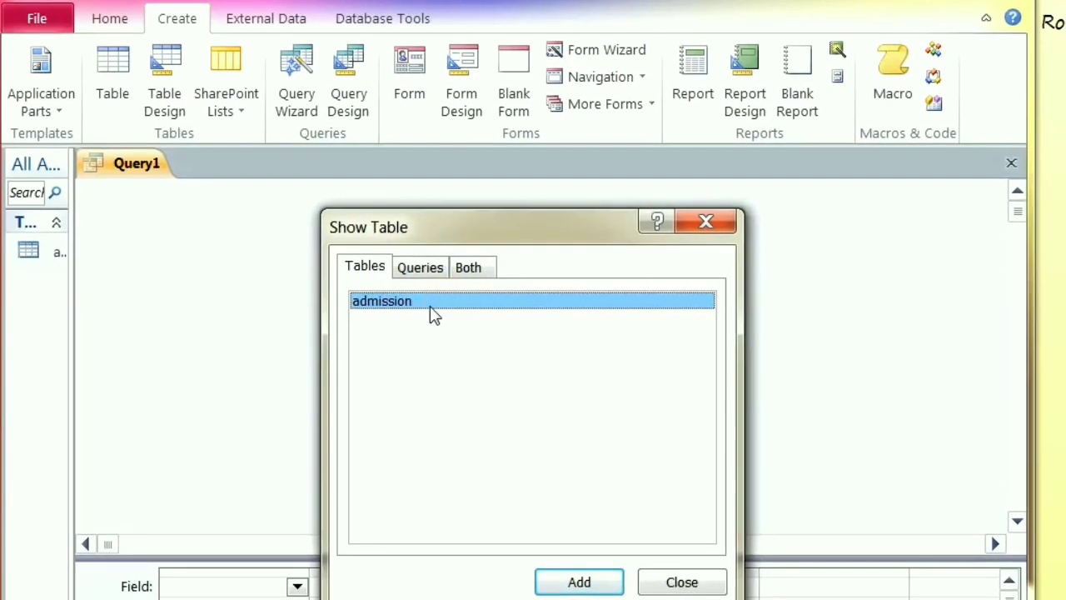
left_click(434, 311)
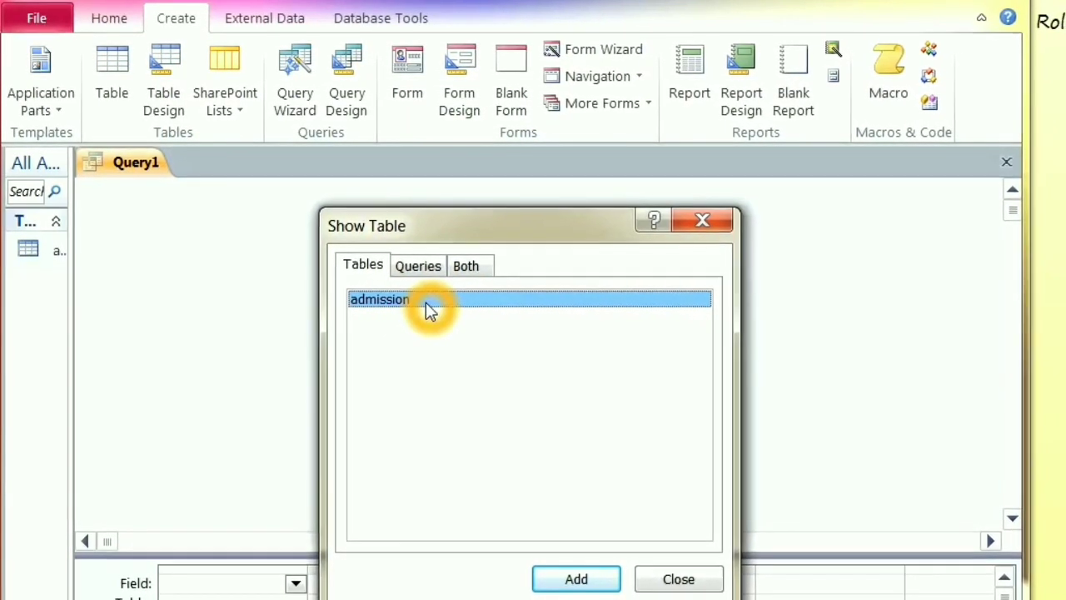
left_click(591, 581)
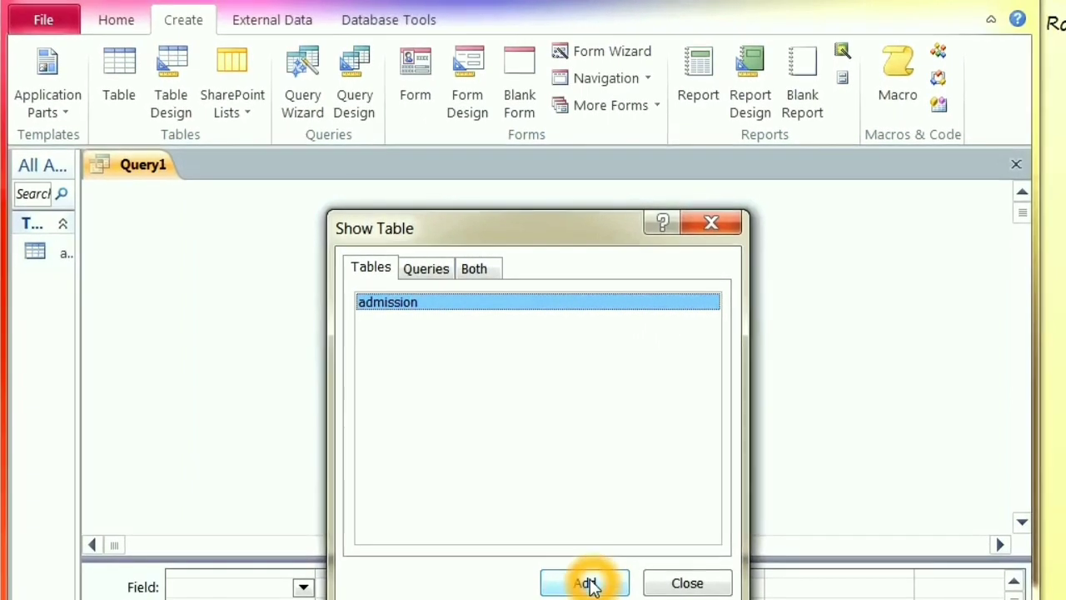
left_click(688, 585)
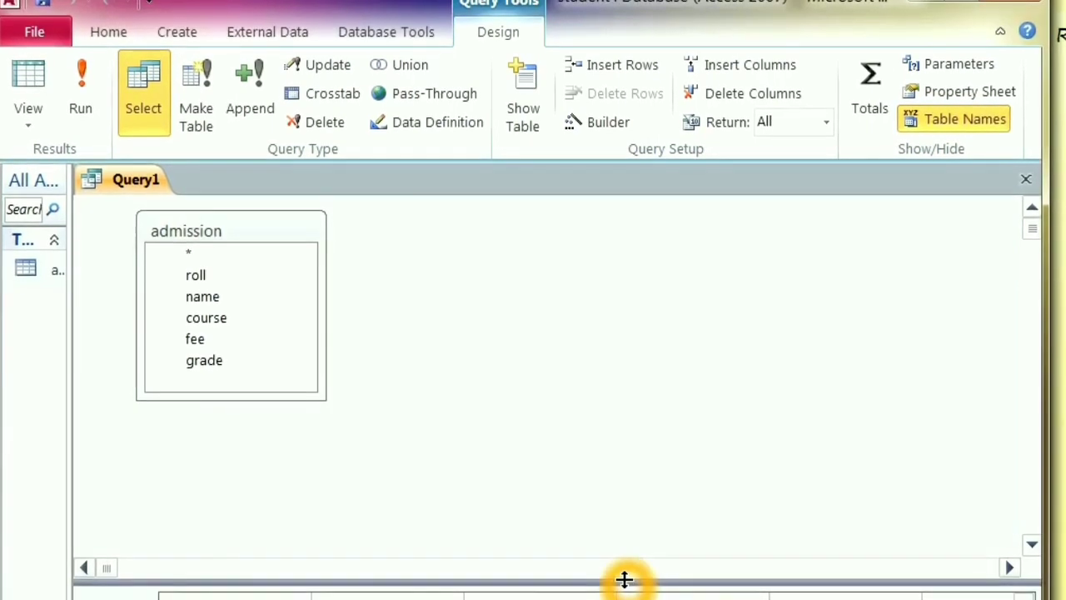
left_click_drag(624, 581, 635, 507)
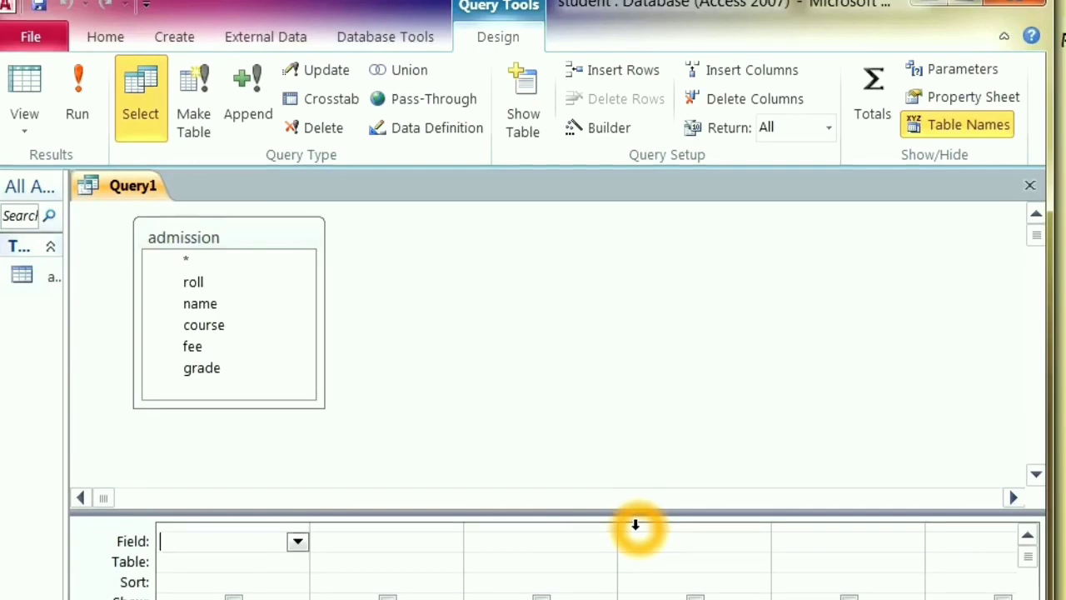
- Add the roll, name and course fields one by one to the first three columns of the query grid
left_click(201, 282)
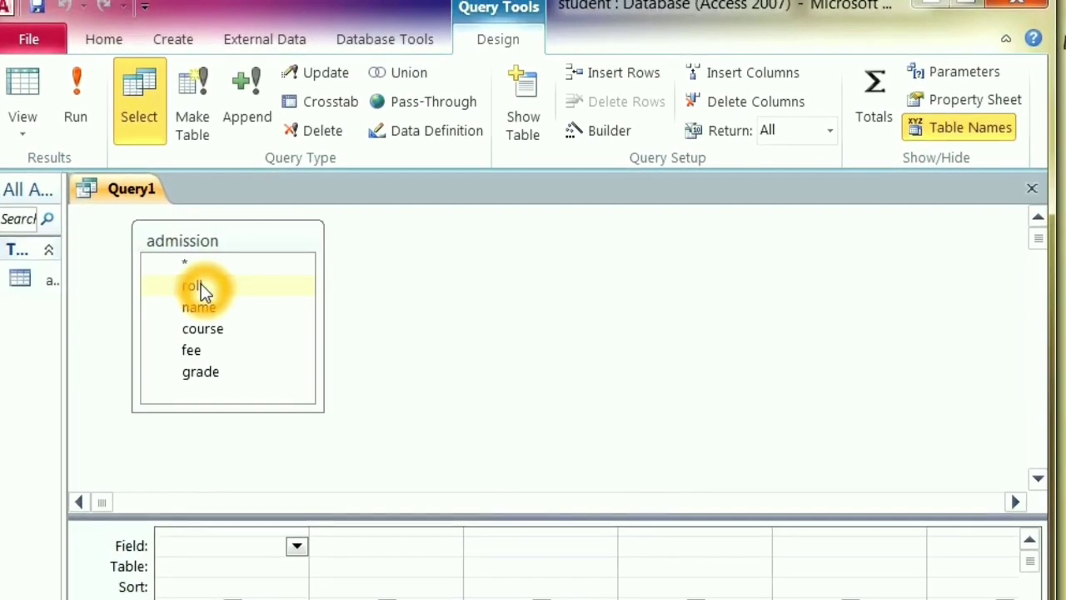
left_click_drag(211, 288, 224, 553)
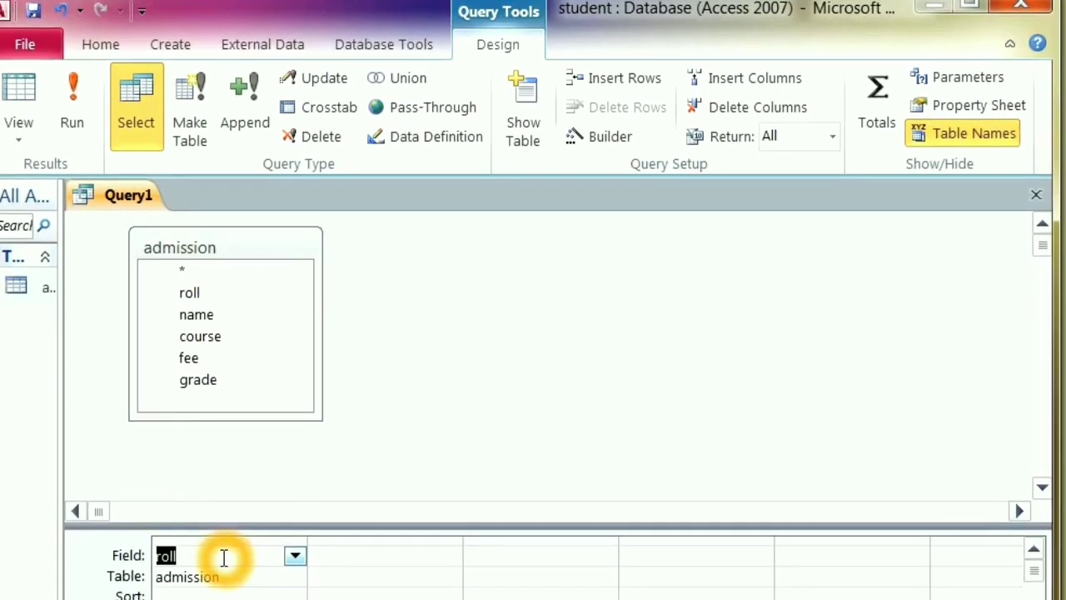
double_click(218, 317)
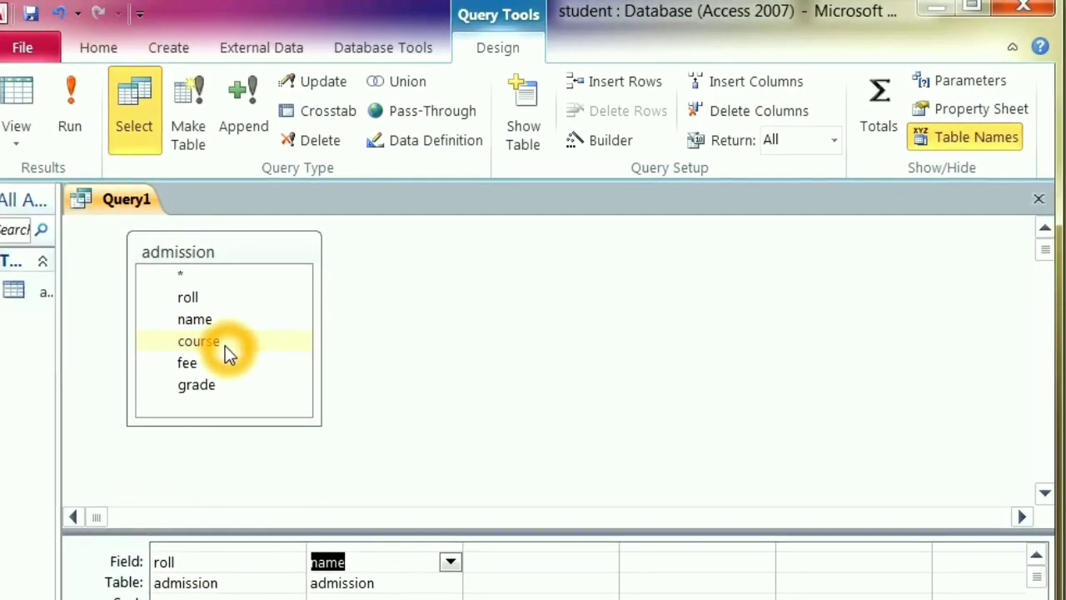
left_click(553, 559)
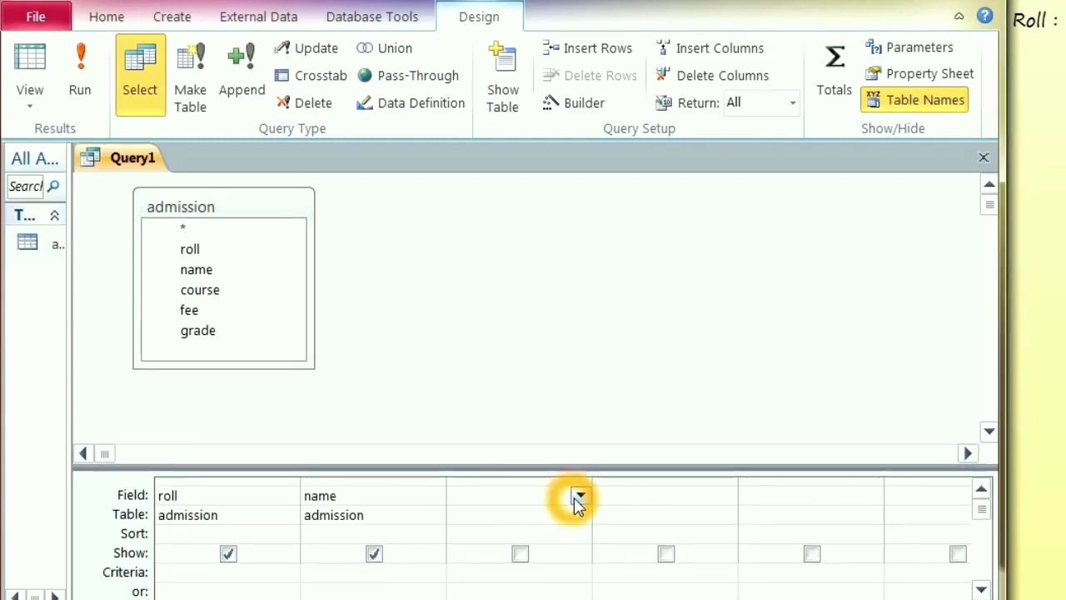
left_click(579, 497)
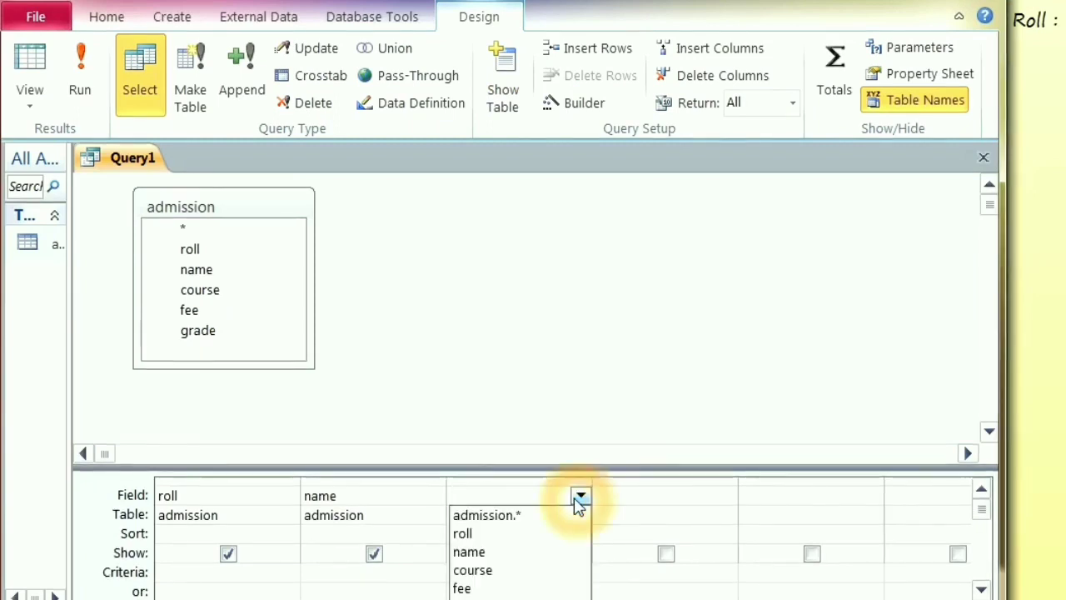
left_click(512, 570)
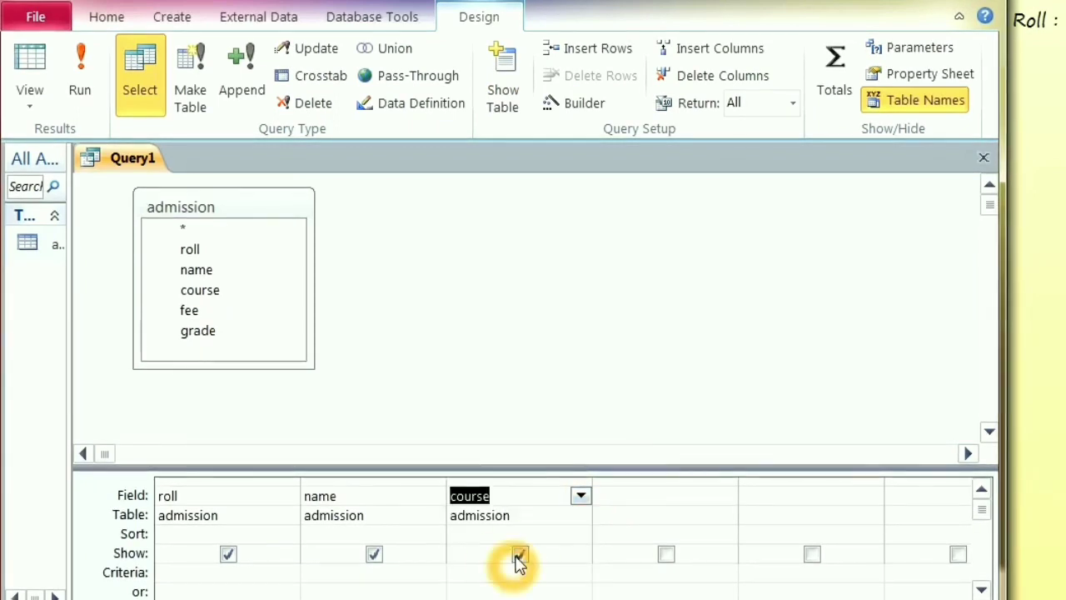
- Add the fee and grade fields to the fourth and fifth columns of the query grid
left_click(707, 498)
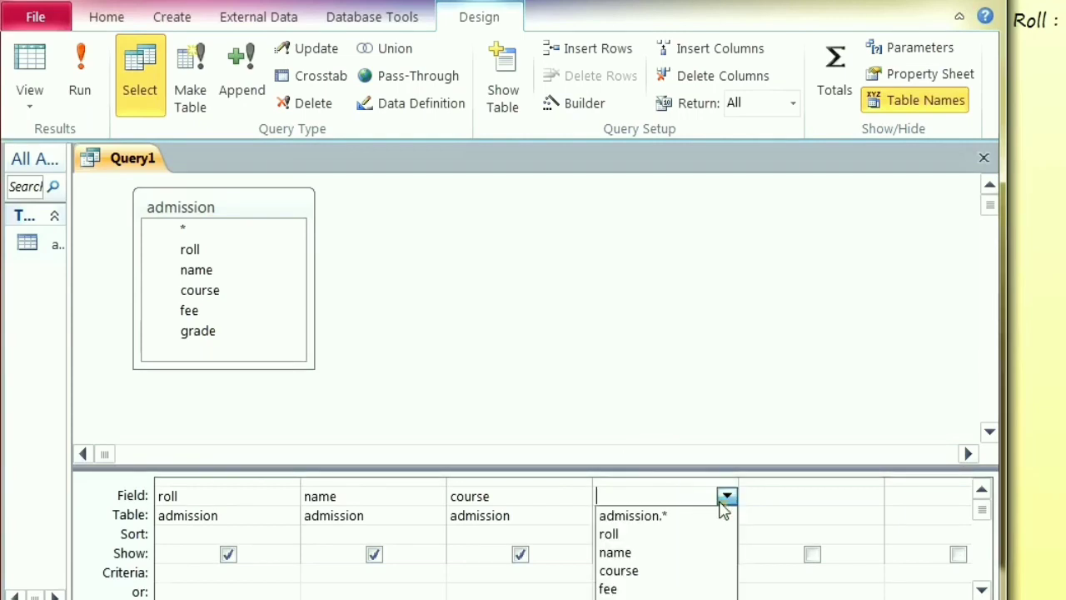
left_click(702, 590)
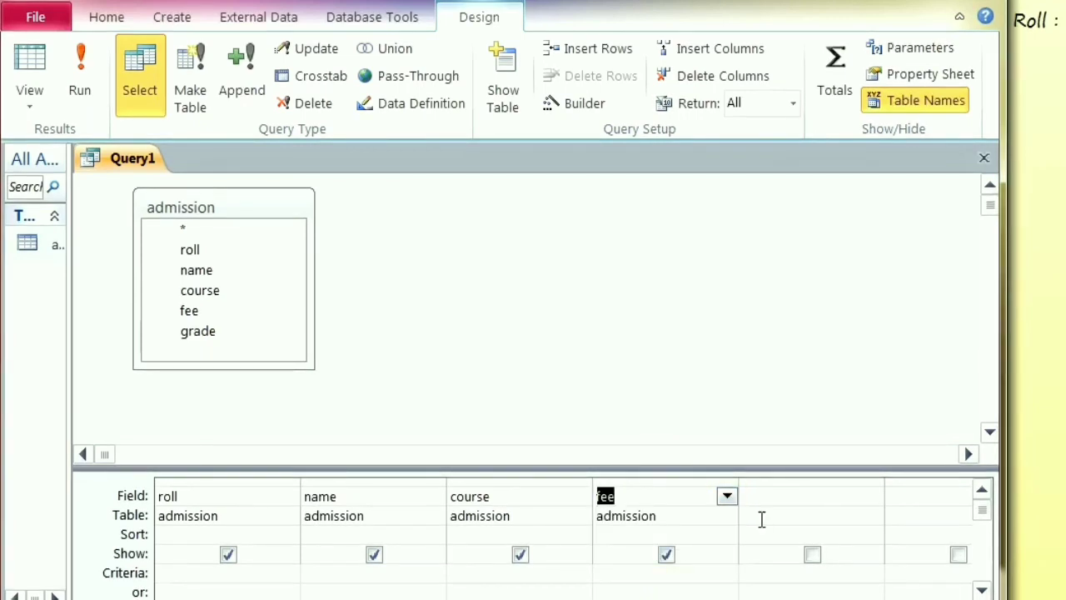
left_click(872, 498)
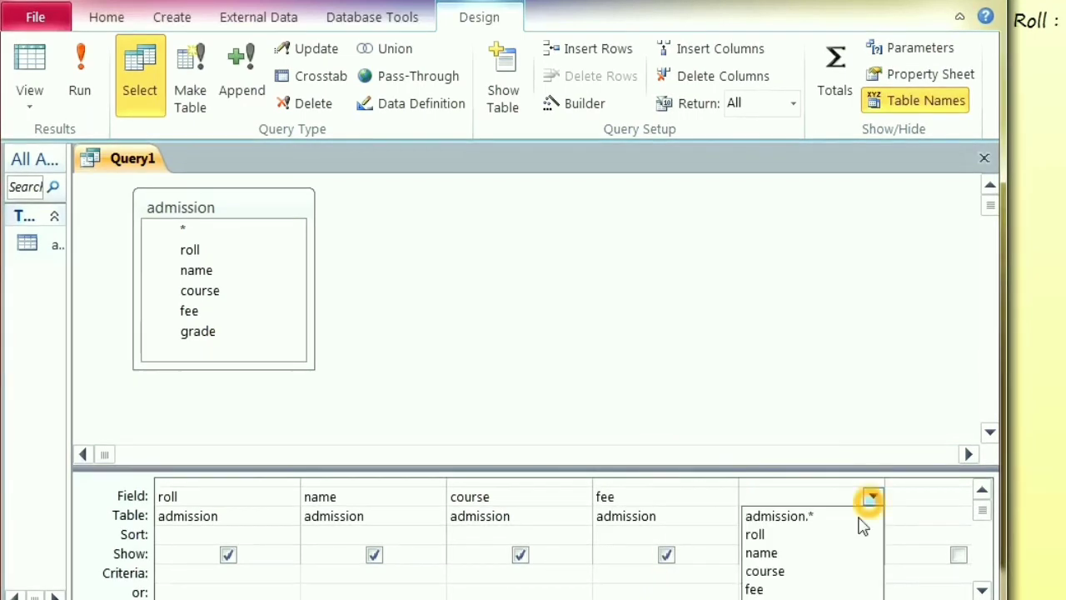
left_click(757, 408)
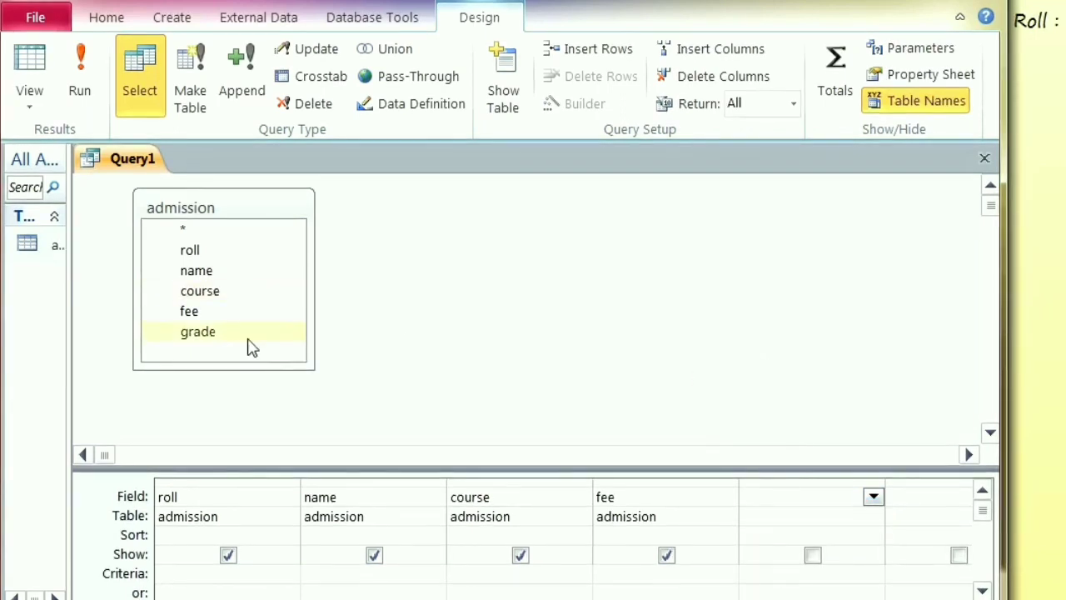
left_click_drag(259, 332, 679, 425)
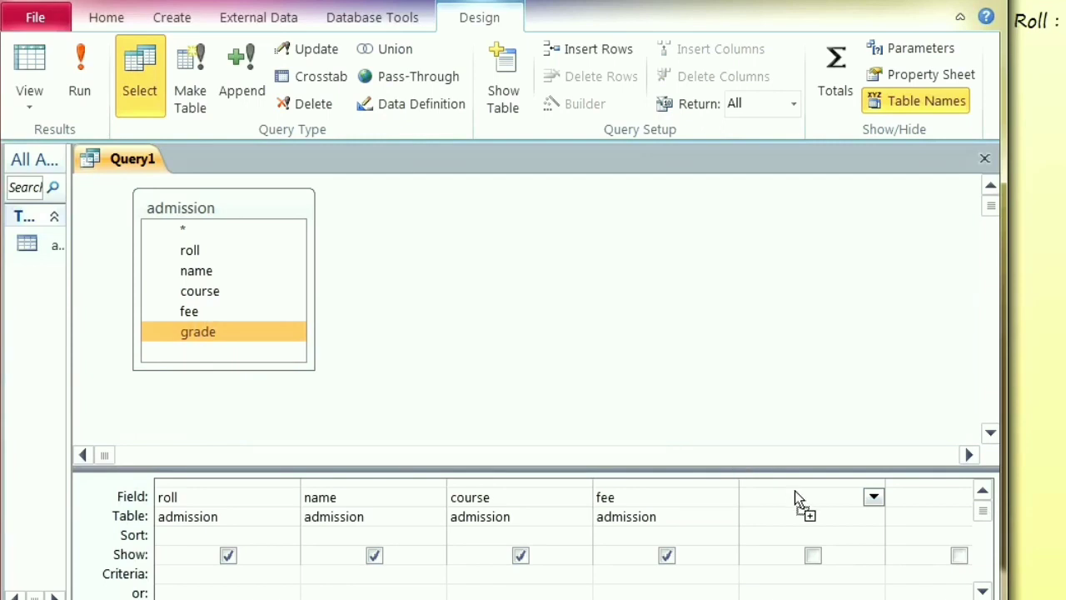
left_click_drag(795, 497, 799, 495)
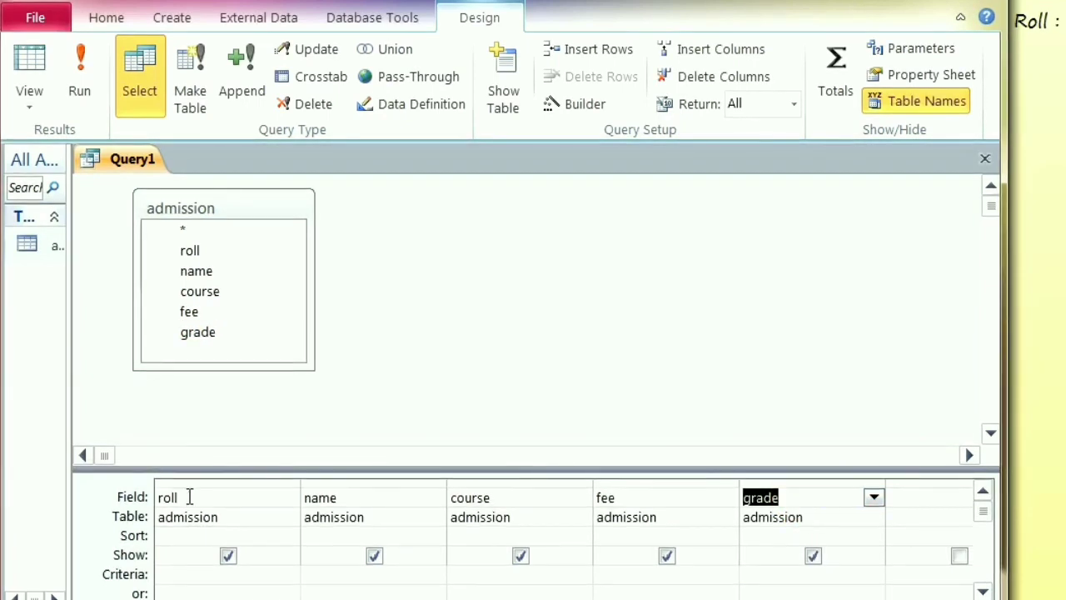
- Delete all five field columns from the query grid
left_click(200, 483)
left_click_drag(290, 477, 773, 472)
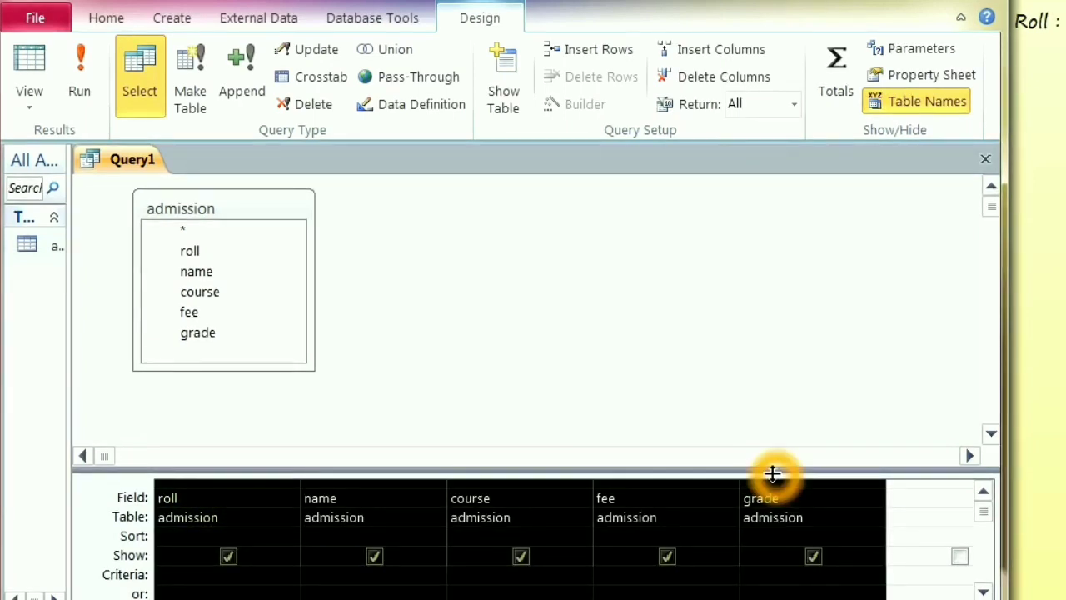
key("Delete")
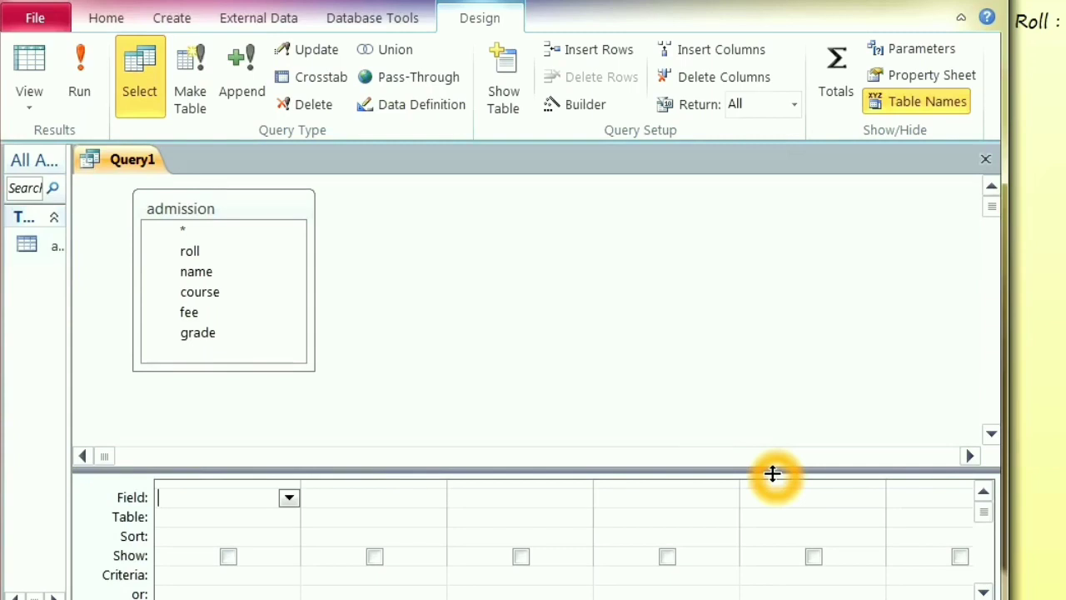
- Add all fields of the admission table to the query grid at once and enlarge the grid area
left_click(222, 211)
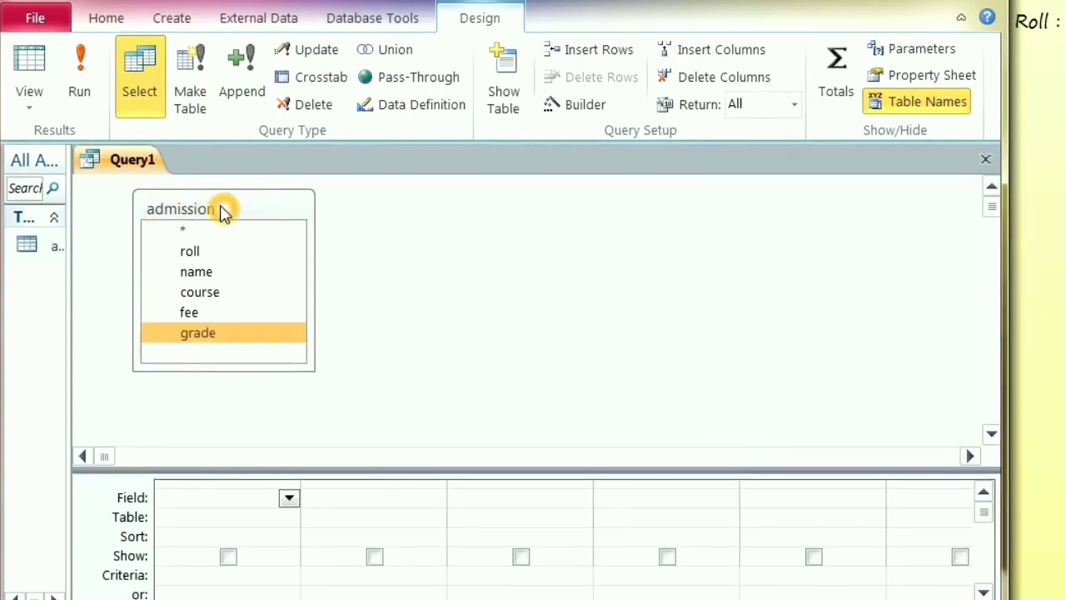
double_click(254, 209)
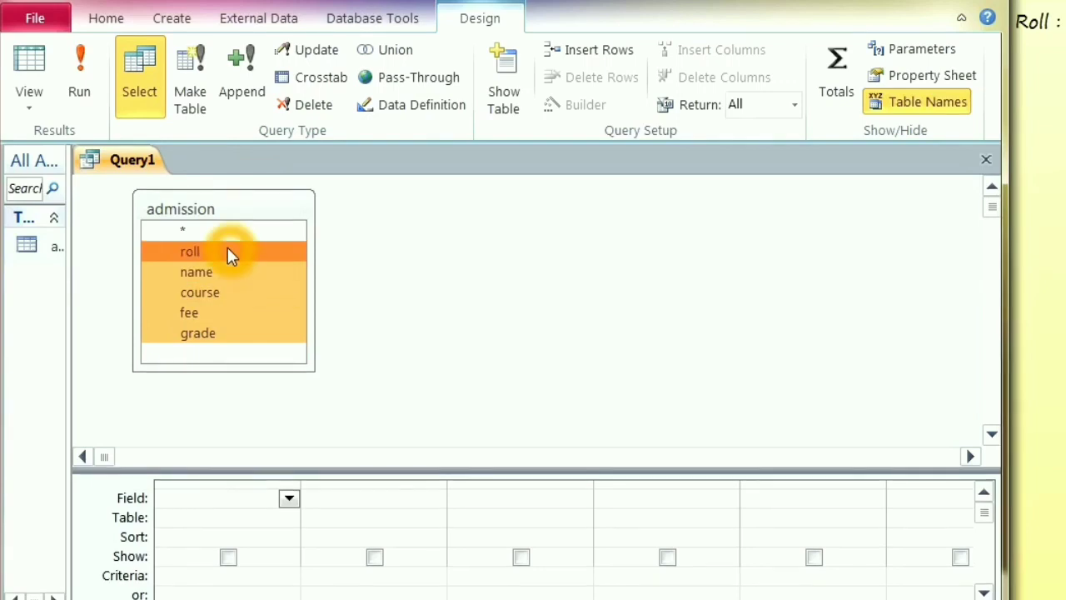
left_click_drag(227, 248, 230, 455)
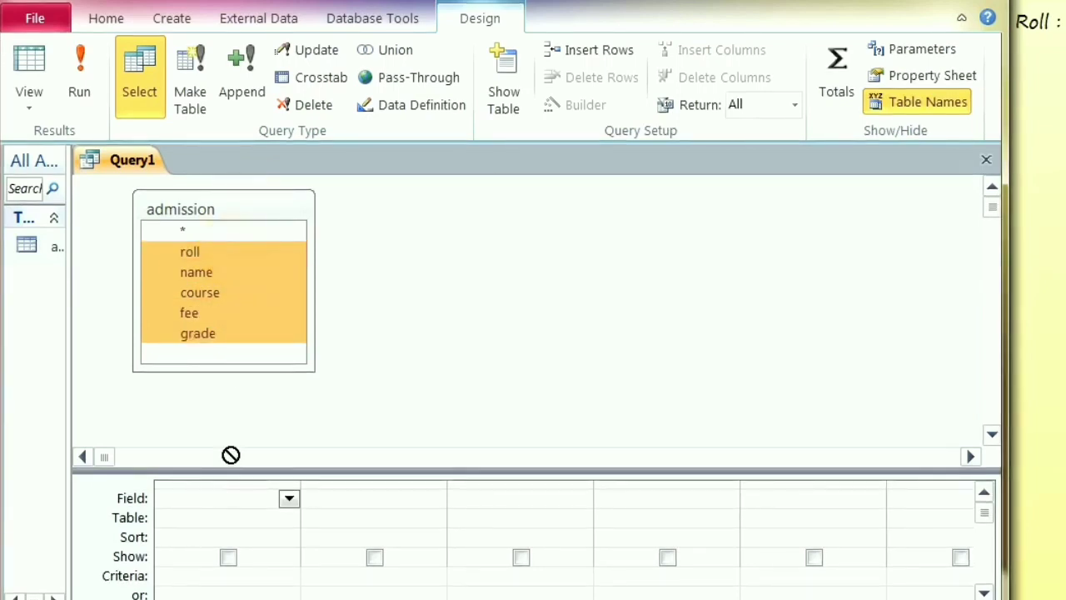
left_click_drag(233, 496, 236, 497)
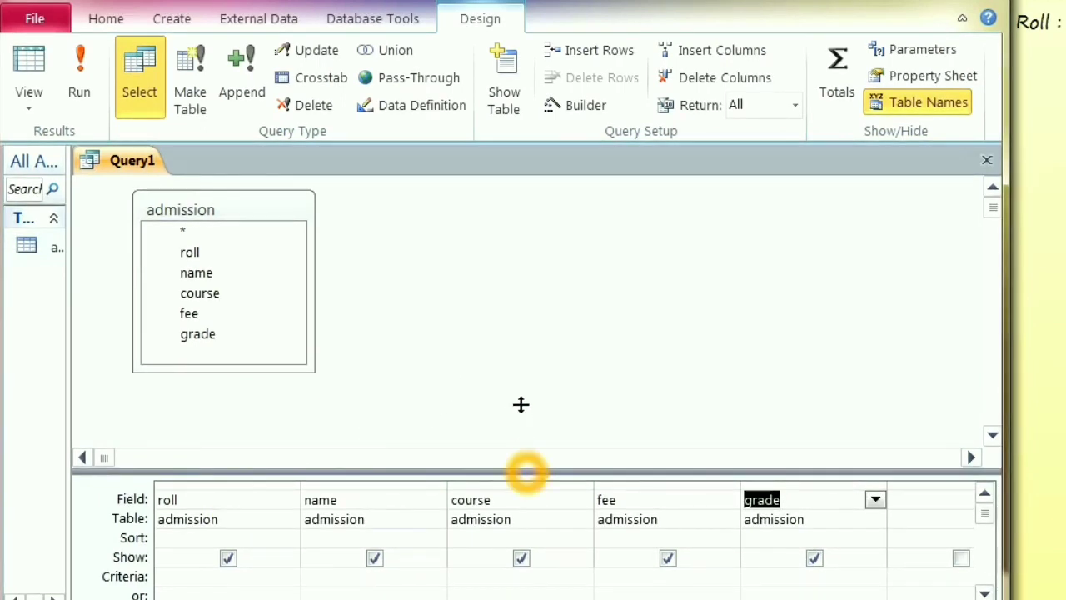
left_click_drag(520, 400, 520, 400)
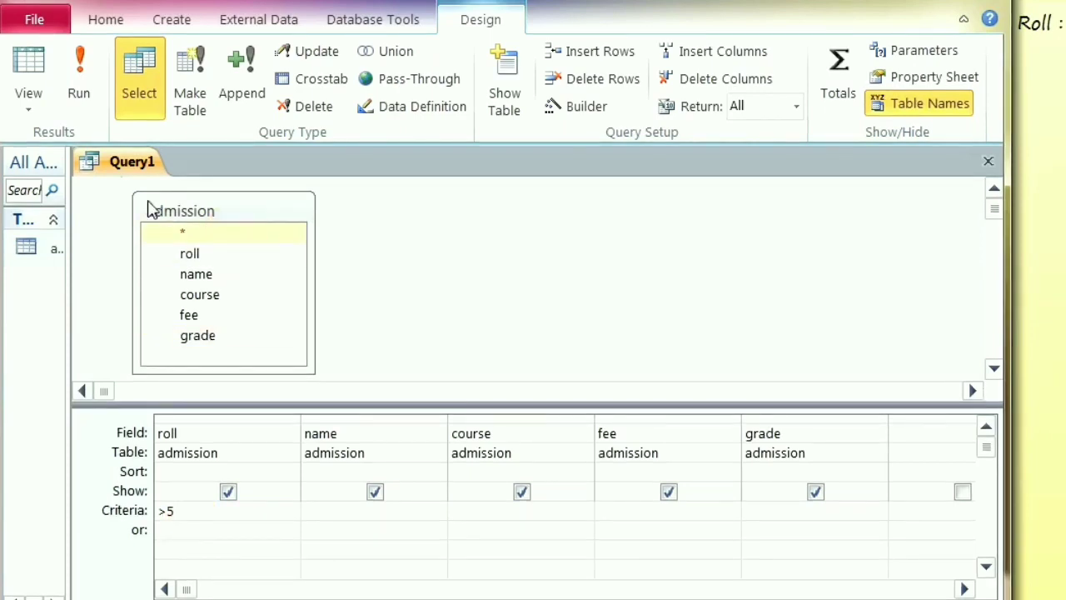
- Run the query with the roll criterion >5 to view its records, and return to the query design
left_click(89, 92)
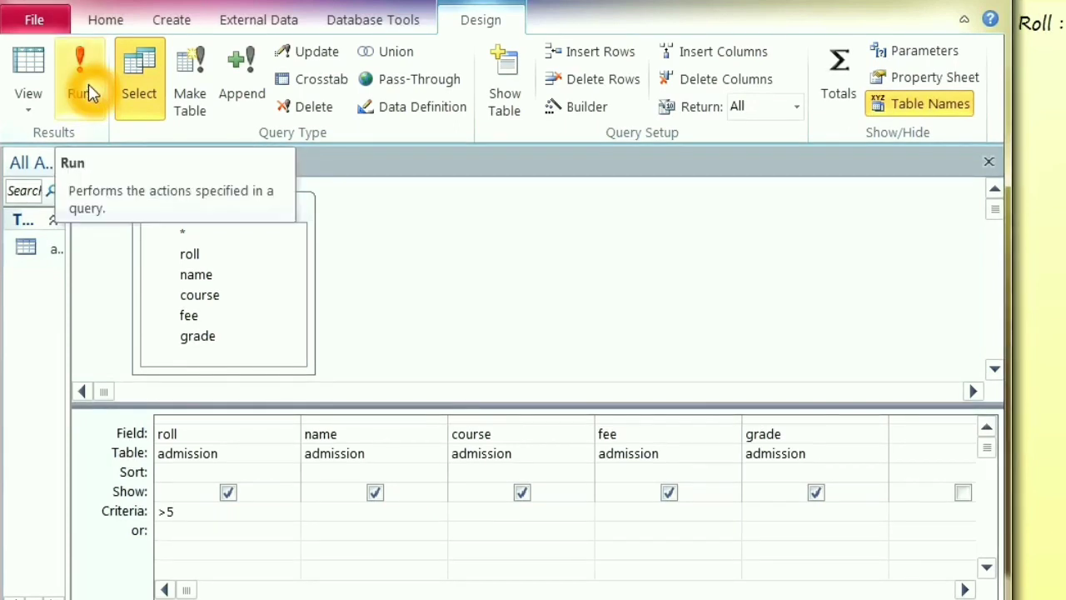
left_click(90, 92)
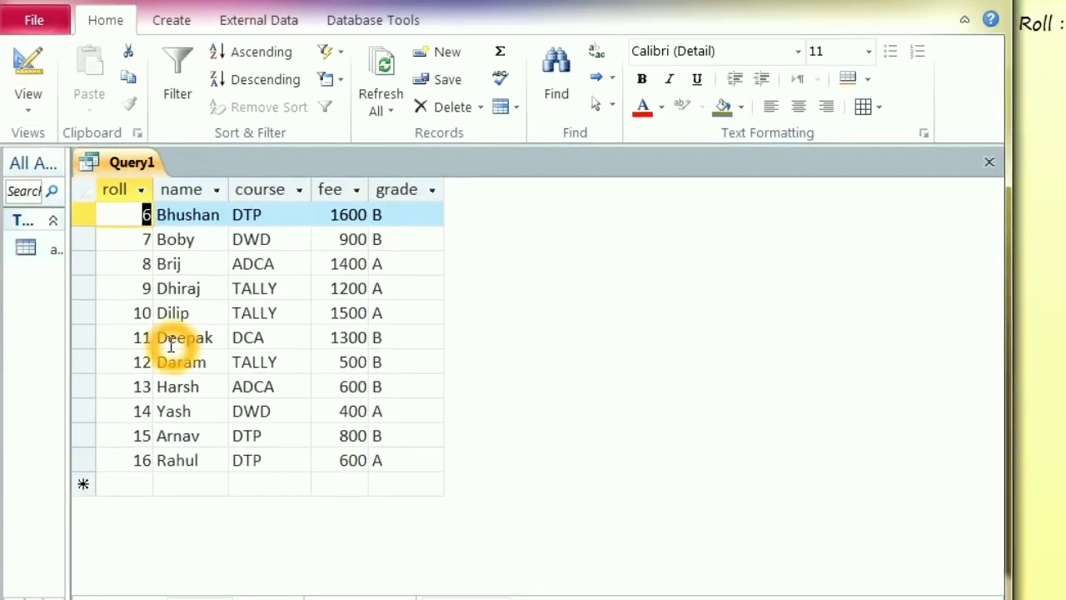
left_click(34, 67)
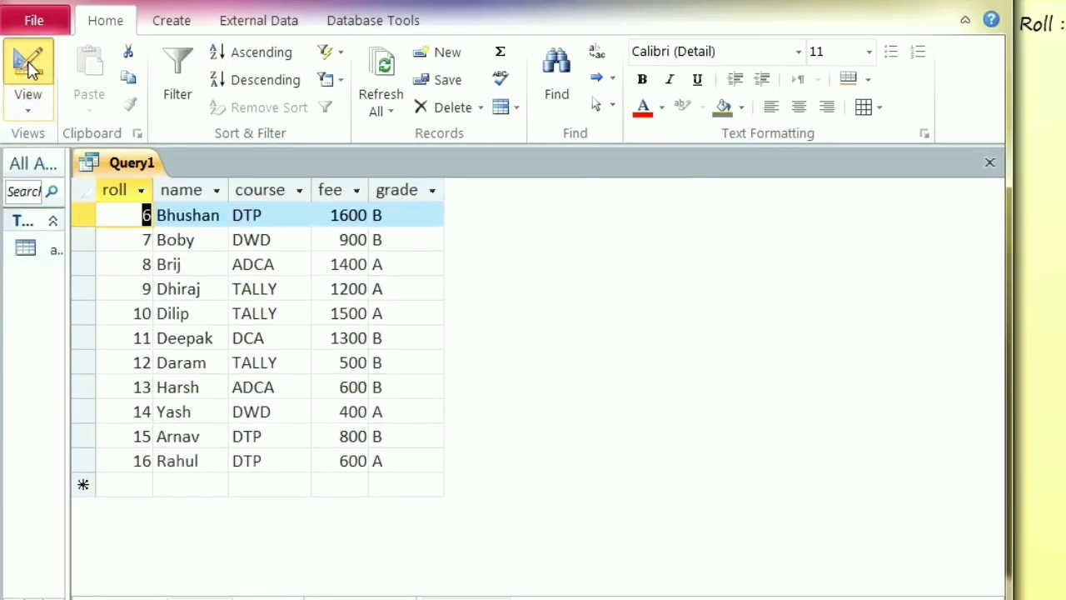
left_click(32, 68)
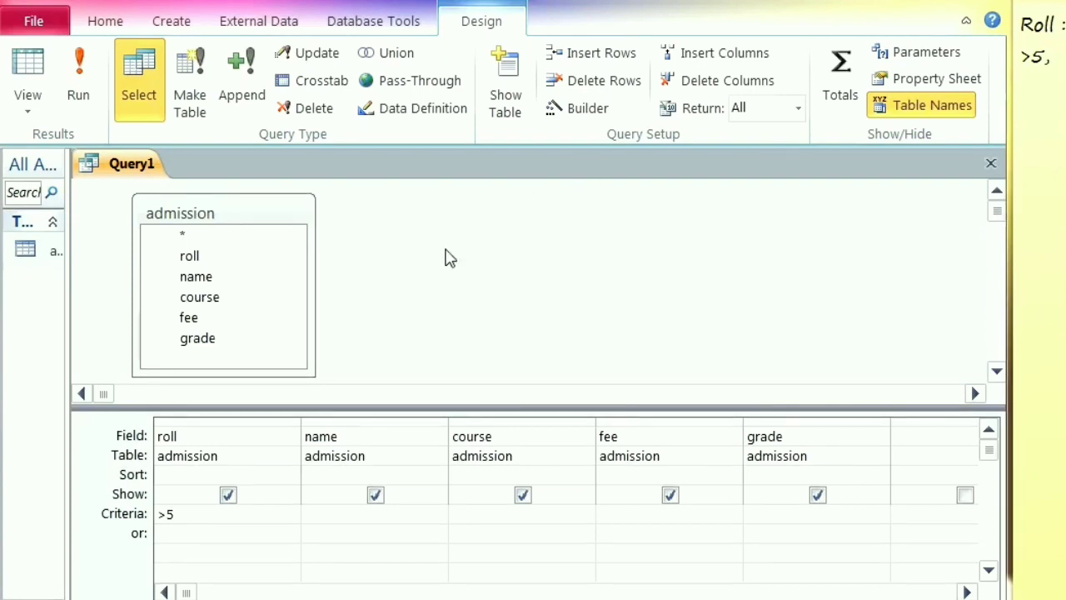
- Change the roll field's criterion to >=5 and run the query
left_click(214, 520)
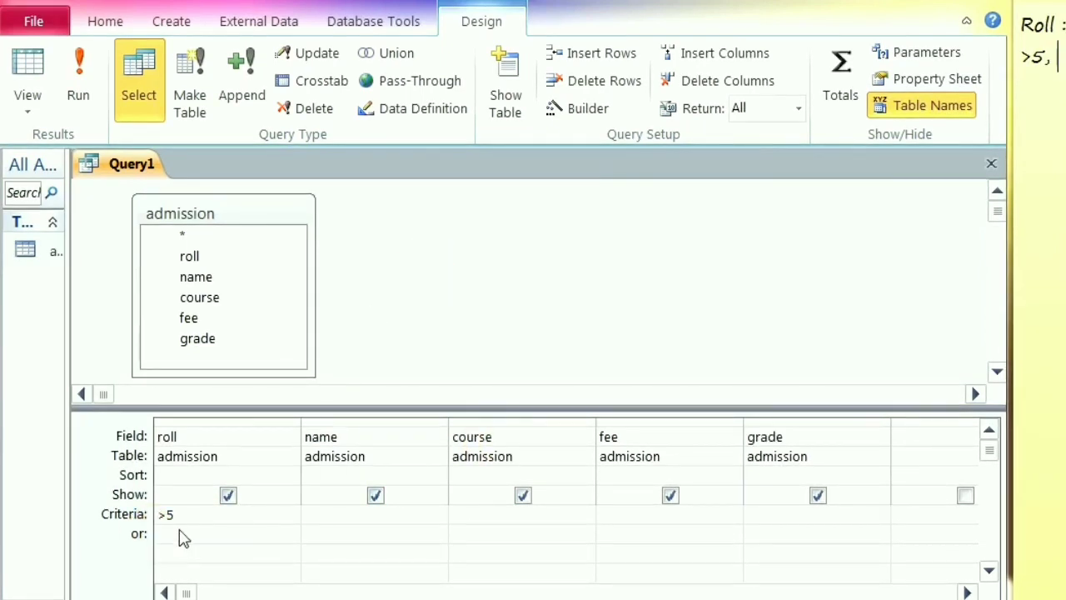
left_click(190, 526)
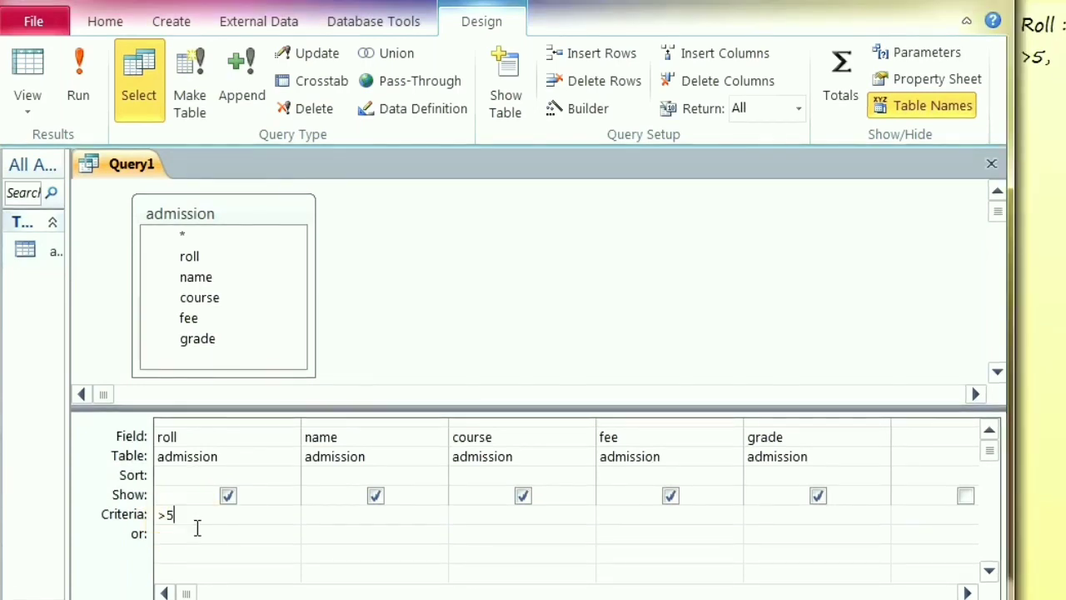
left_click(197, 528)
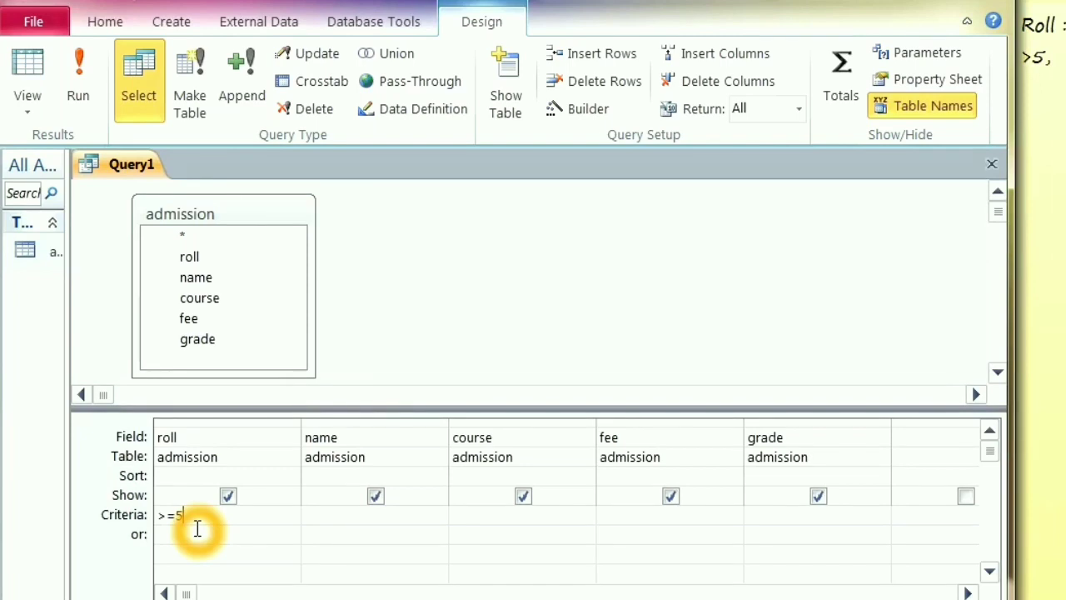
left_click(81, 89)
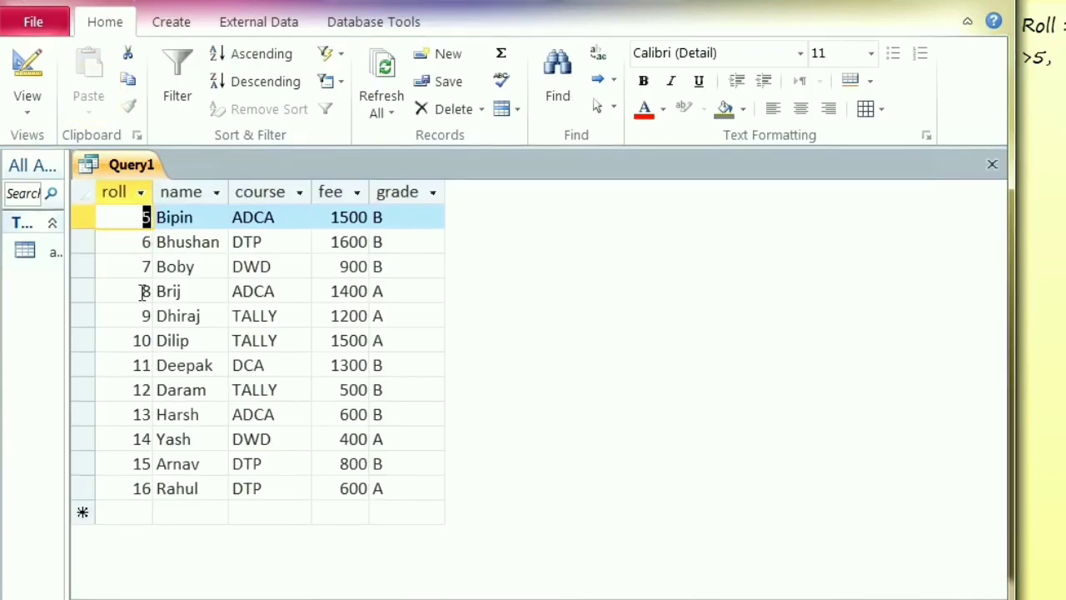
- Return to the query design, replace the roll field's criterion with exactly 5, and run the query
left_click(34, 60)
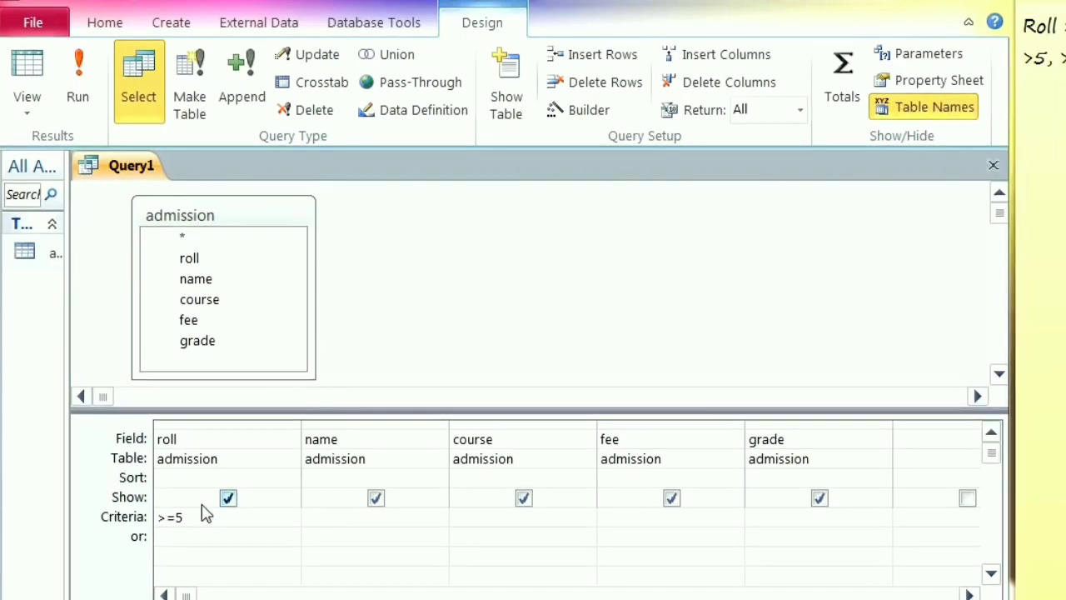
left_click_drag(197, 514, 148, 513)
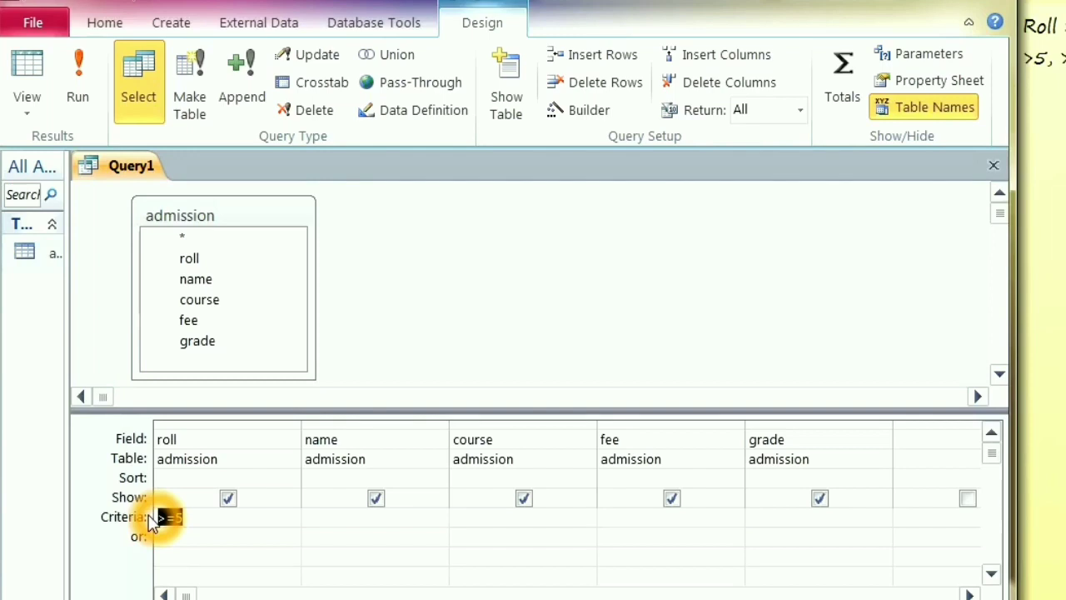
type("5")
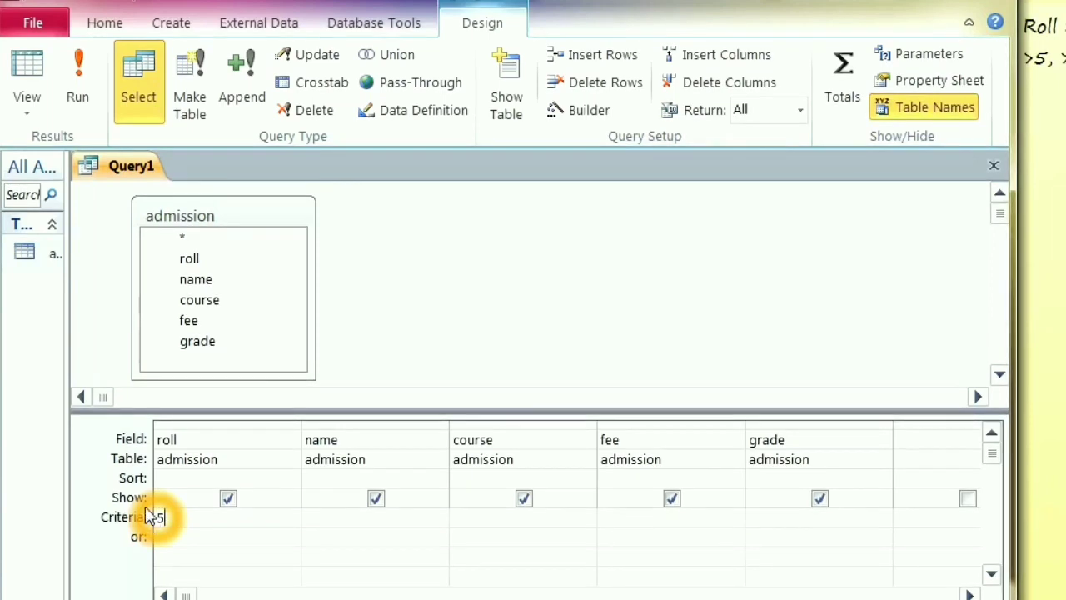
left_click(83, 93)
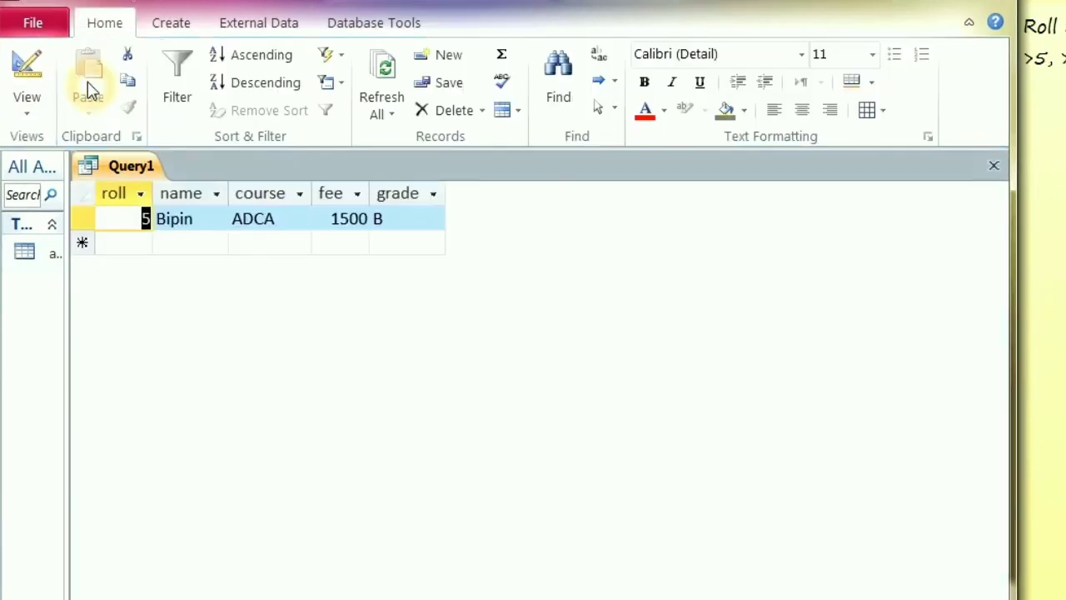
- Reopen the query design, set the roll field's criterion to <>5, and run the query
left_click(36, 65)
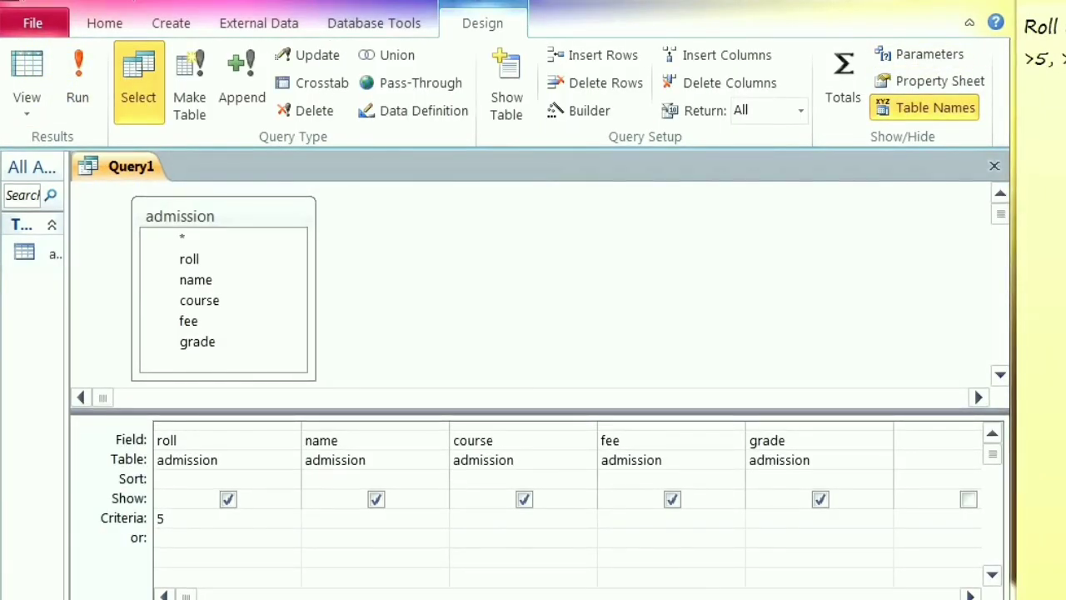
left_click(164, 520)
left_click(156, 522)
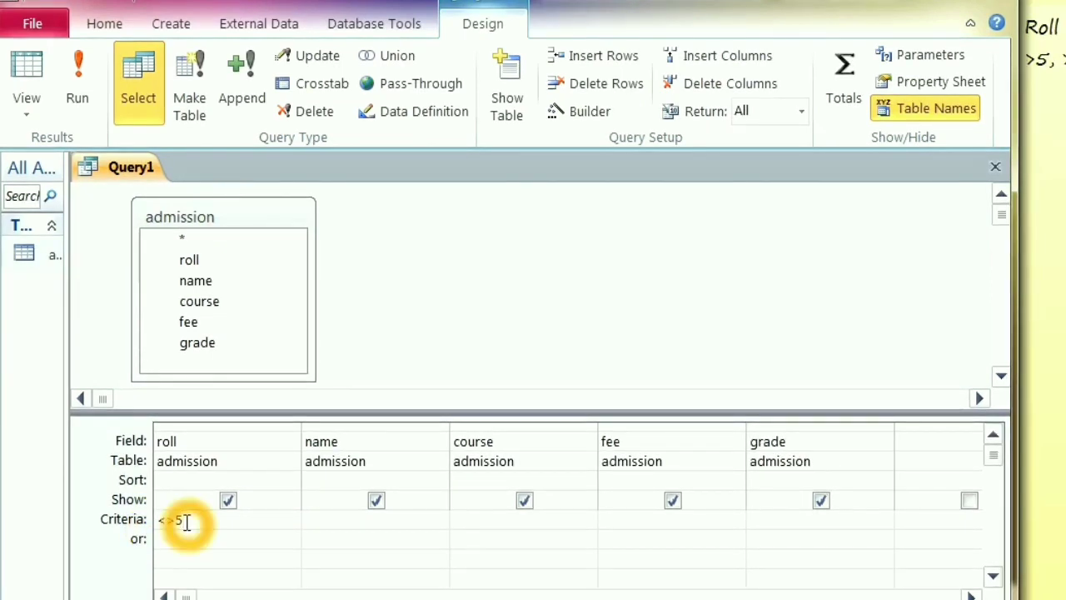
left_click(76, 93)
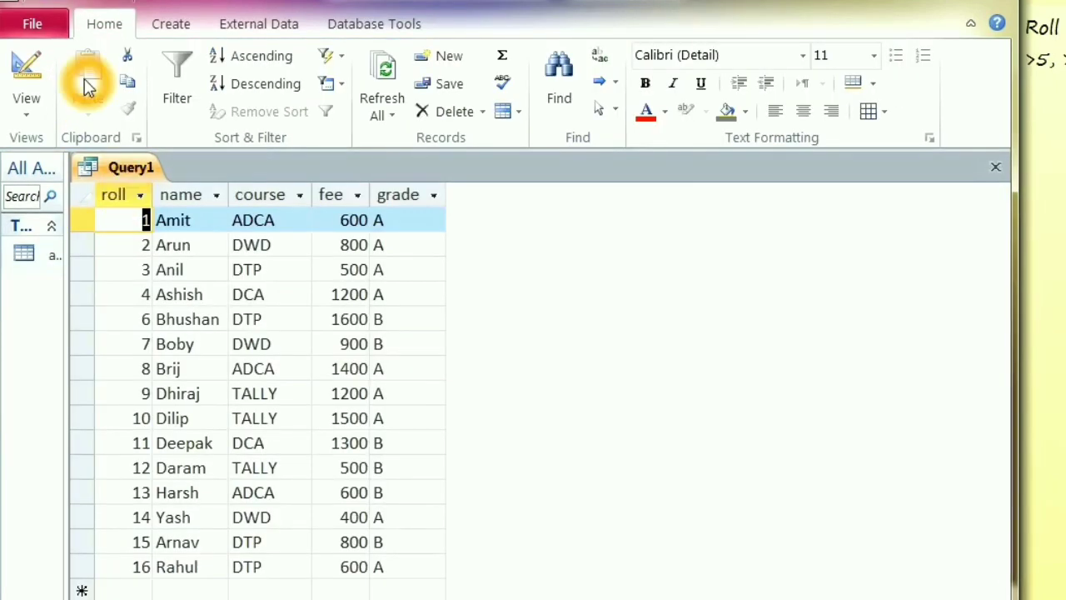